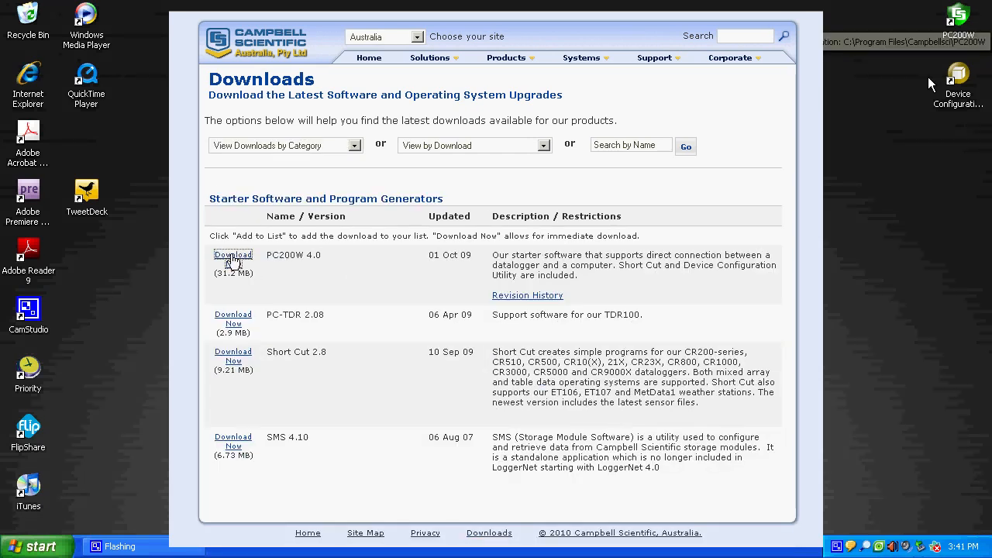
Launch PC200W from the desktop and start adding a new datalogger.
{"action": "left_click", "coordinate": [961, 17]}
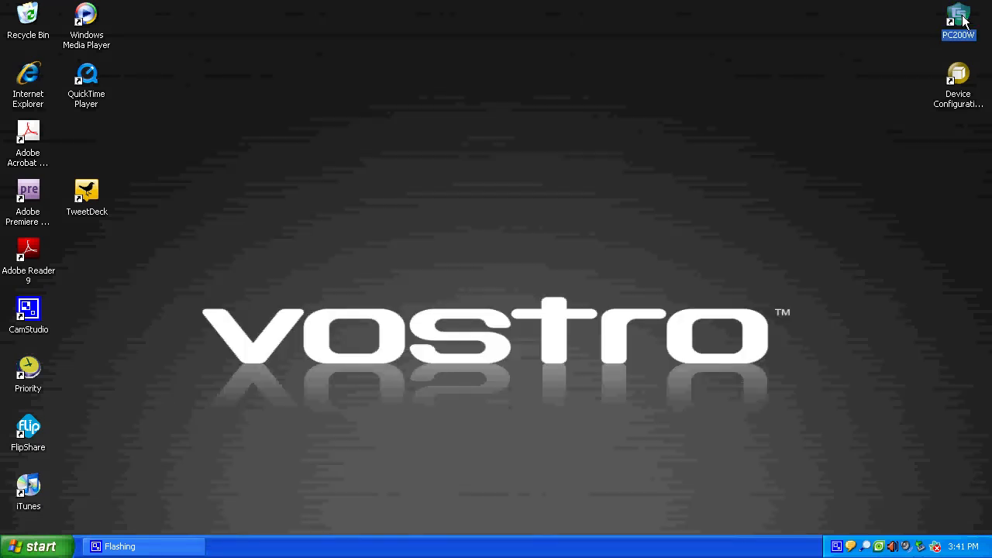
{"action": "double_click", "coordinate": [962, 17]}
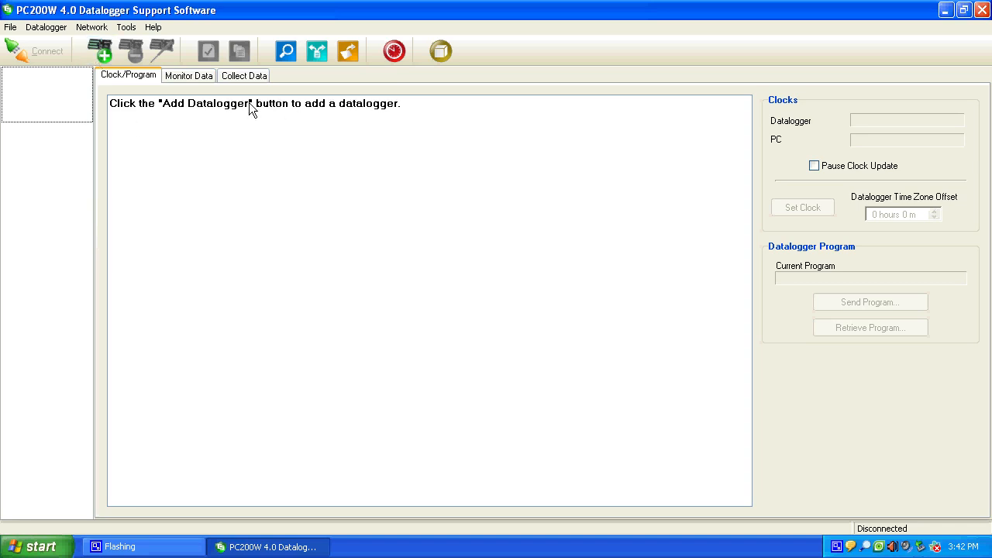
{"action": "left_click", "coordinate": [106, 56]}
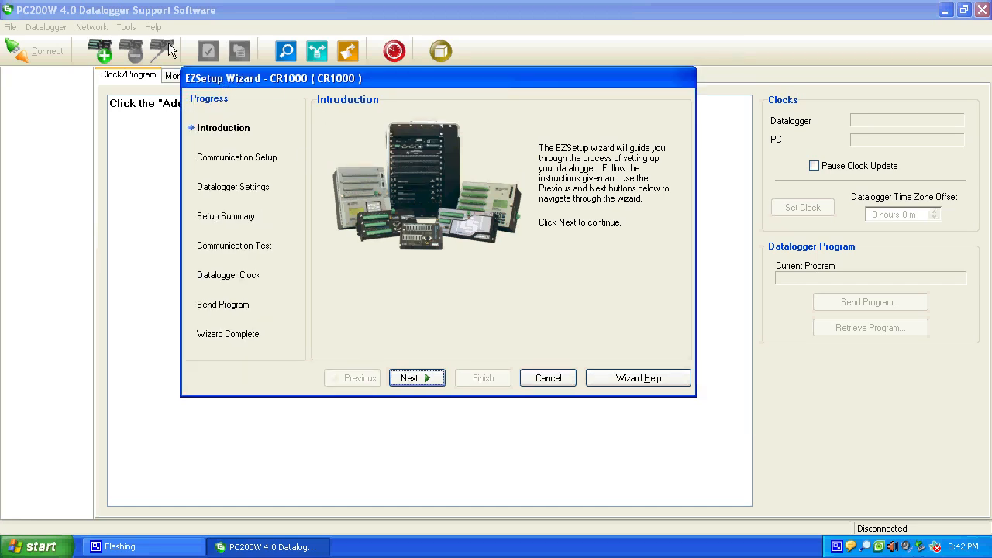
Pass the setup wizard's introduction and select CR1000 as the datalogger type.
{"action": "left_click", "coordinate": [417, 378]}
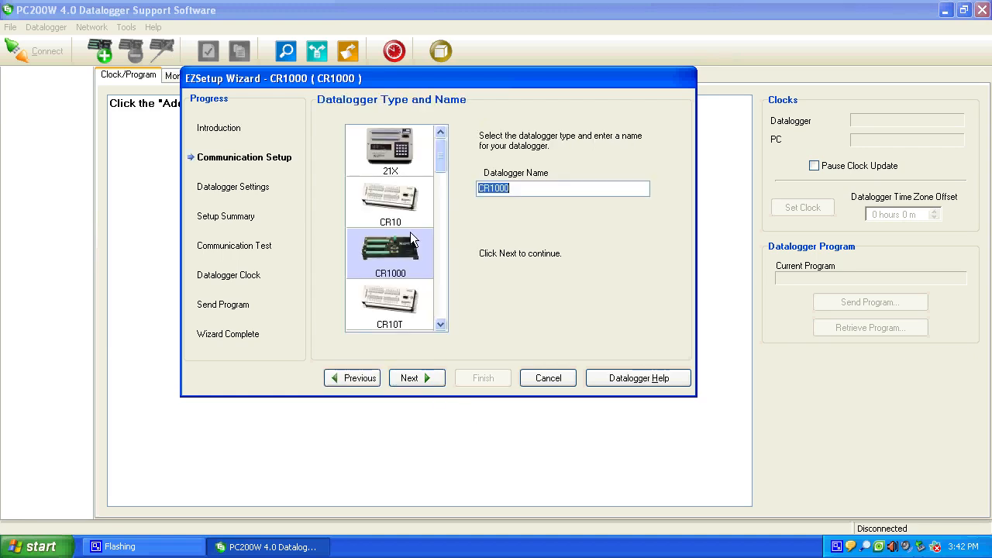
{"action": "mouse_move", "coordinate": [440, 153]}
{"action": "left_mouse_down"}
{"action": "mouse_move", "coordinate": [439, 225]}
{"action": "mouse_move", "coordinate": [440, 151]}
{"action": "left_mouse_up"}
{"action": "mouse_move", "coordinate": [437, 159]}
{"action": "left_mouse_down"}
{"action": "mouse_move", "coordinate": [440, 186]}
{"action": "mouse_move", "coordinate": [439, 159]}
{"action": "left_mouse_up"}
{"action": "left_click", "coordinate": [409, 253]}
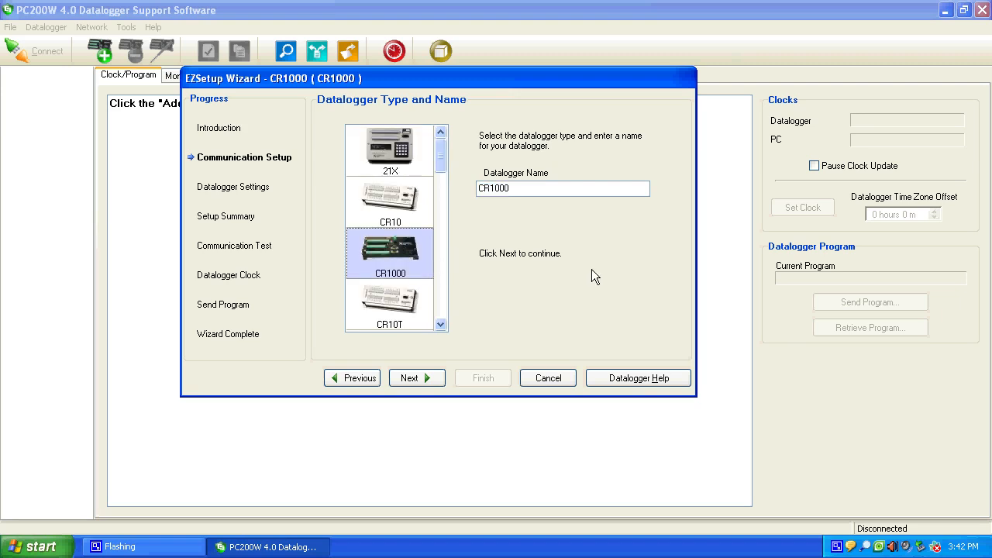
Enter a datalogger name made of the owner's first name and the word Logger.
{"action": "double_click", "coordinate": [518, 194]}
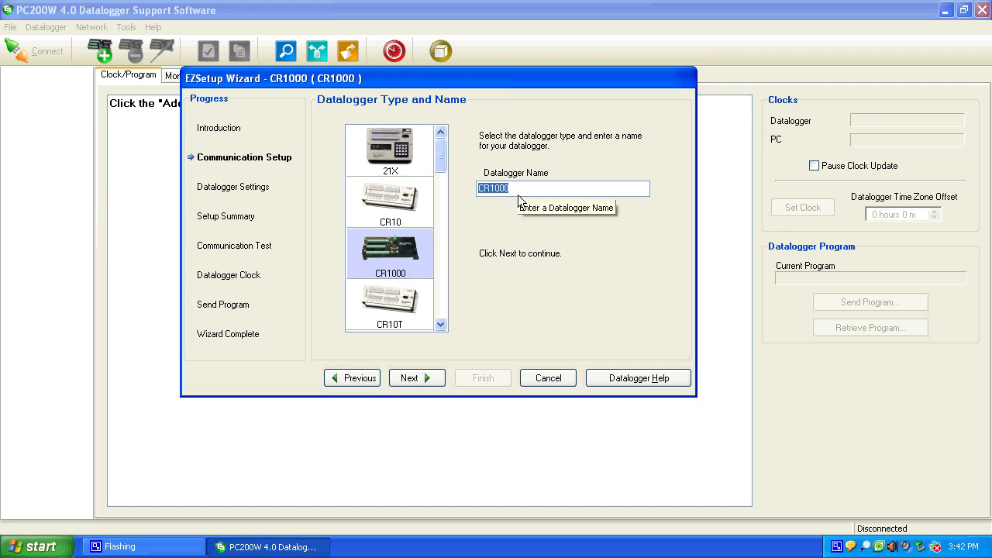
{"action": "type", "text": "Gavin'"}
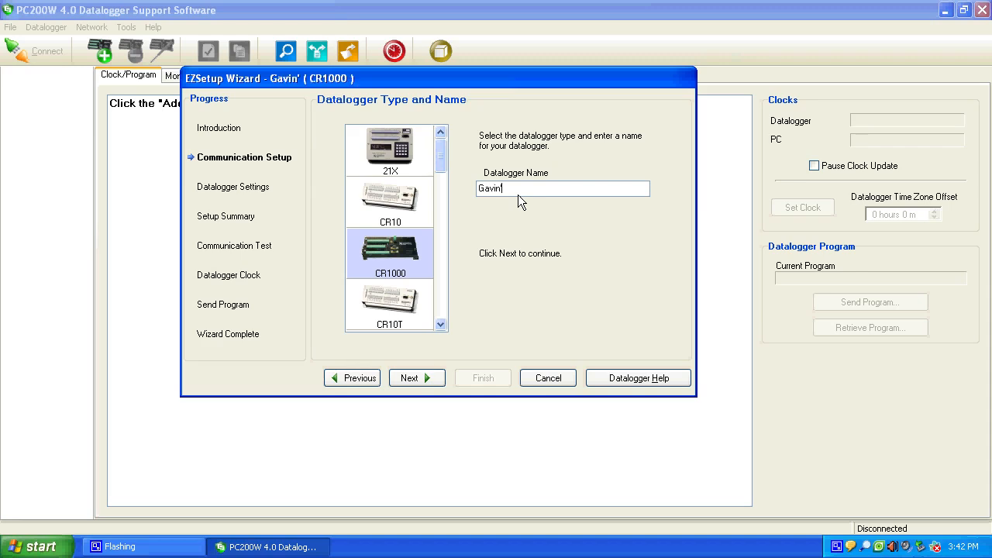
{"action": "type", "text": "s Logger"}
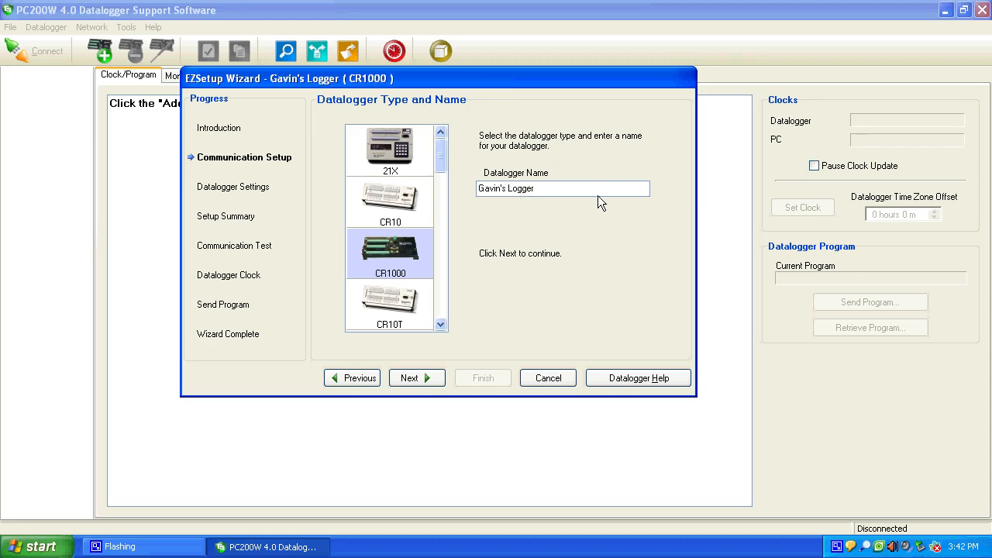
Name the datalogger SB15271239 and continue to the COM port selection.
{"action": "left_click_drag", "start_coordinate": [598, 195], "coordinate": [355, 199]}
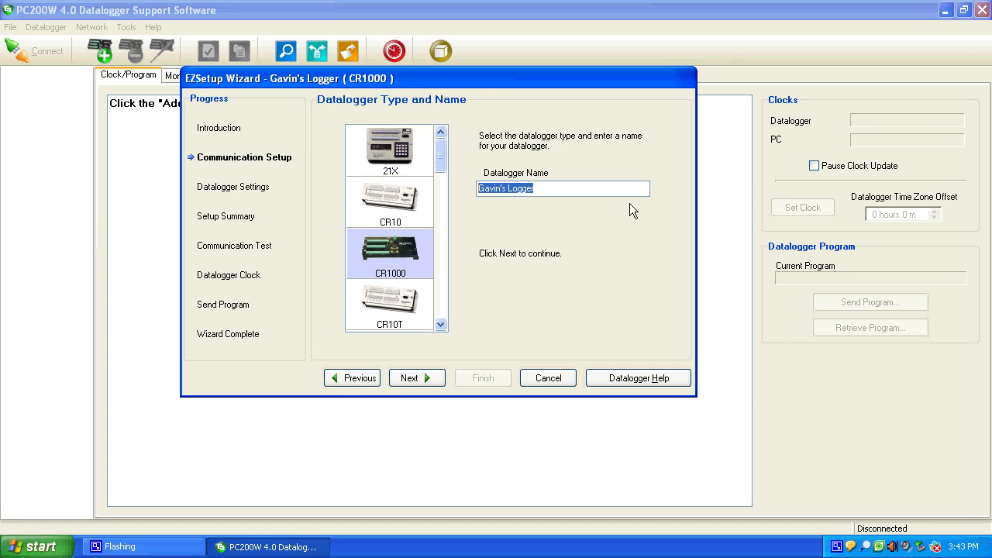
{"action": "type", "text": "SB1527"}
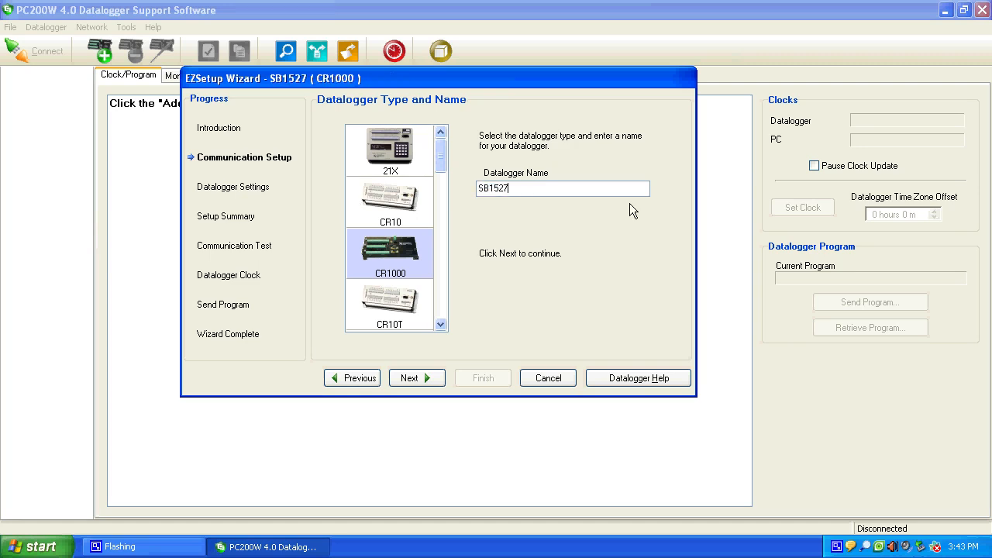
{"action": "type", "text": "1239"}
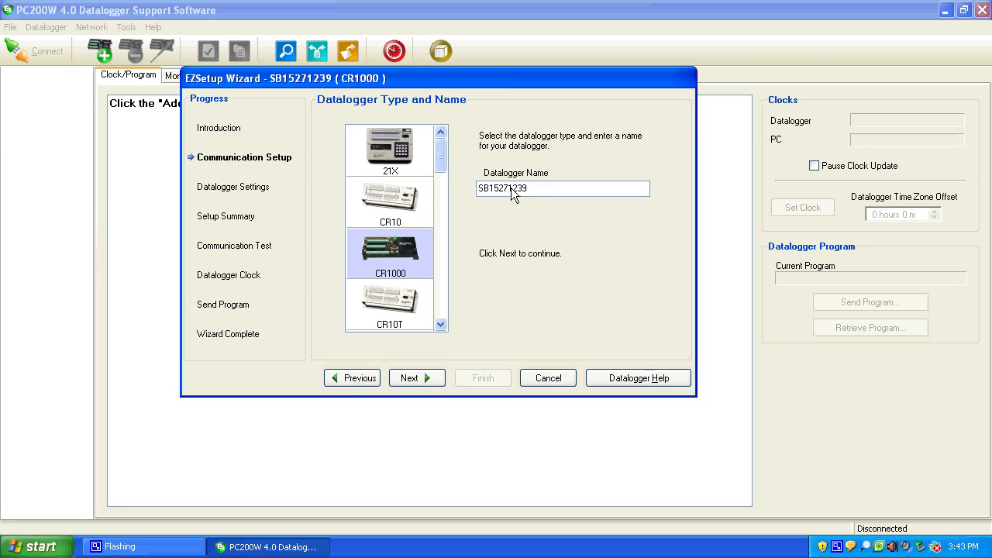
{"action": "left_click", "coordinate": [407, 383]}
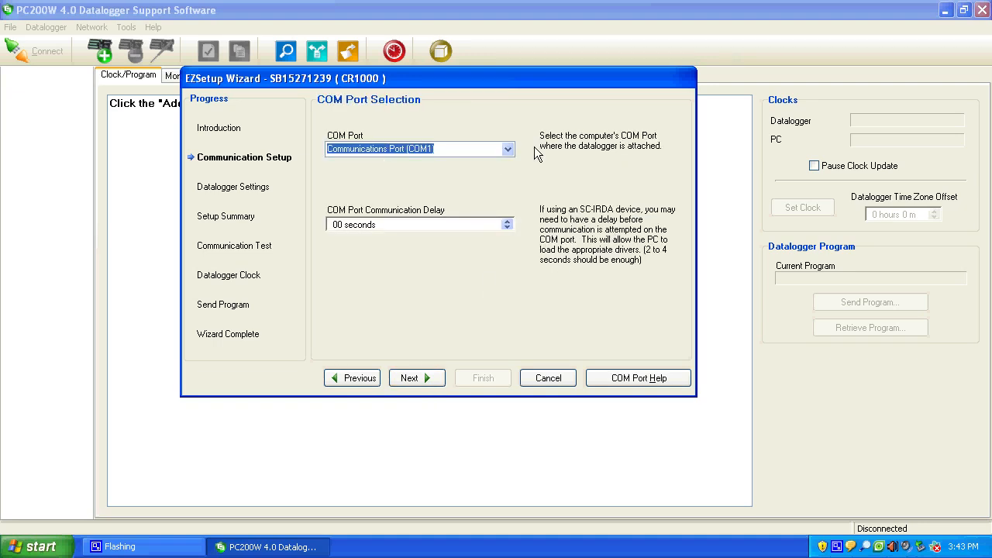
Set the datalogger's COM port to USB Serial Port (COM3) and continue to the datalogger settings.
{"action": "left_click", "coordinate": [487, 148]}
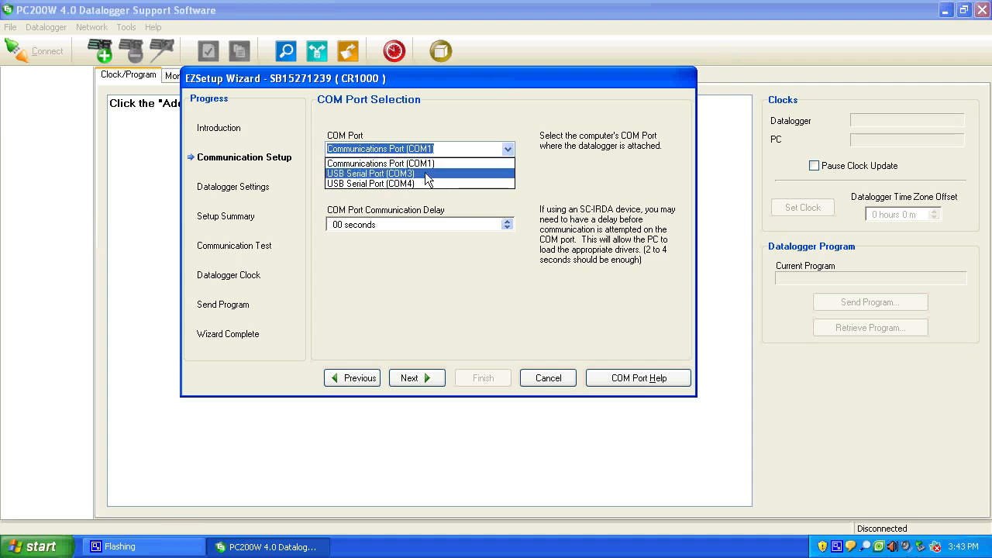
{"action": "left_click", "coordinate": [407, 175]}
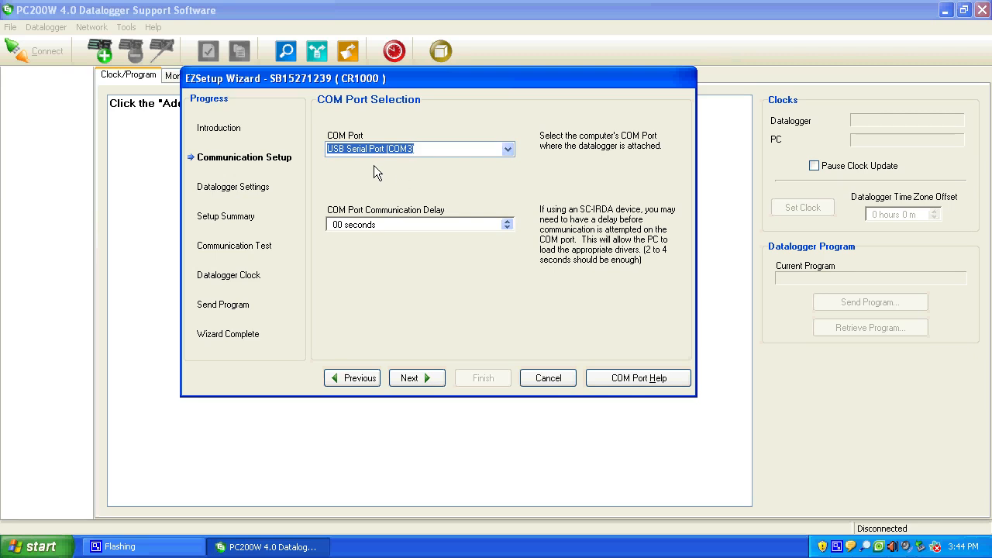
{"action": "key", "text": "Return"}
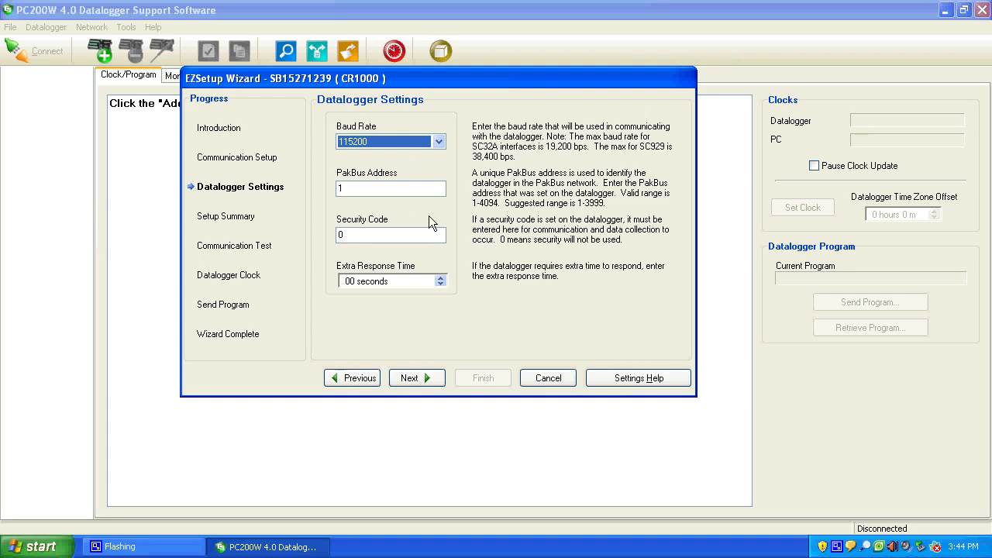
Choose a baud rate of 115200, leave the PakBus address at 1, and accept the datalogger settings.
{"action": "left_click", "coordinate": [412, 189]}
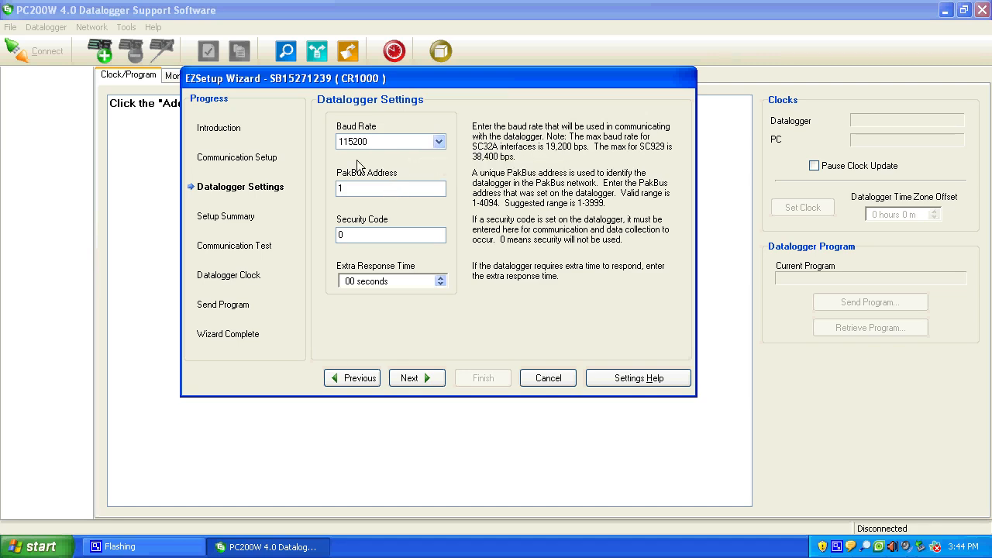
{"action": "left_click", "coordinate": [439, 142]}
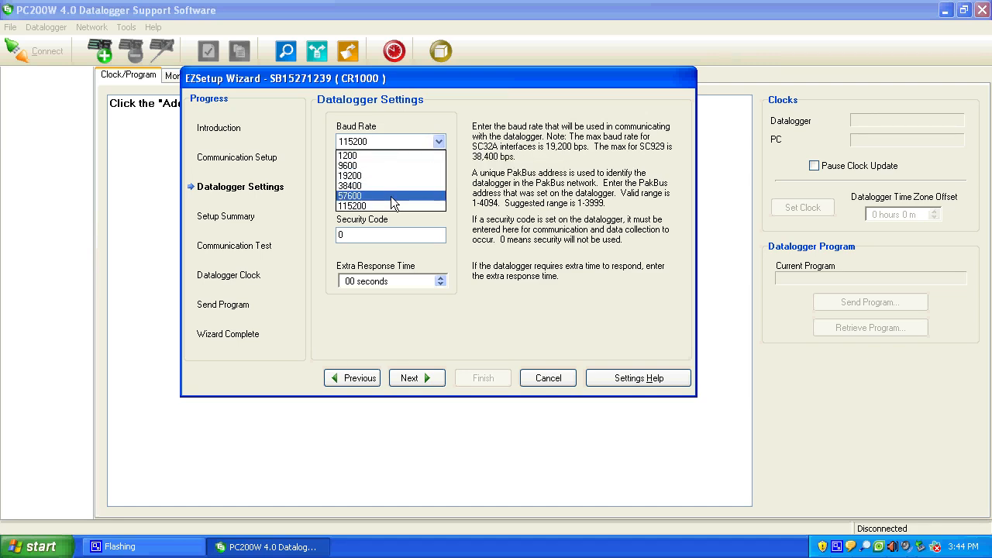
{"action": "left_click", "coordinate": [367, 206]}
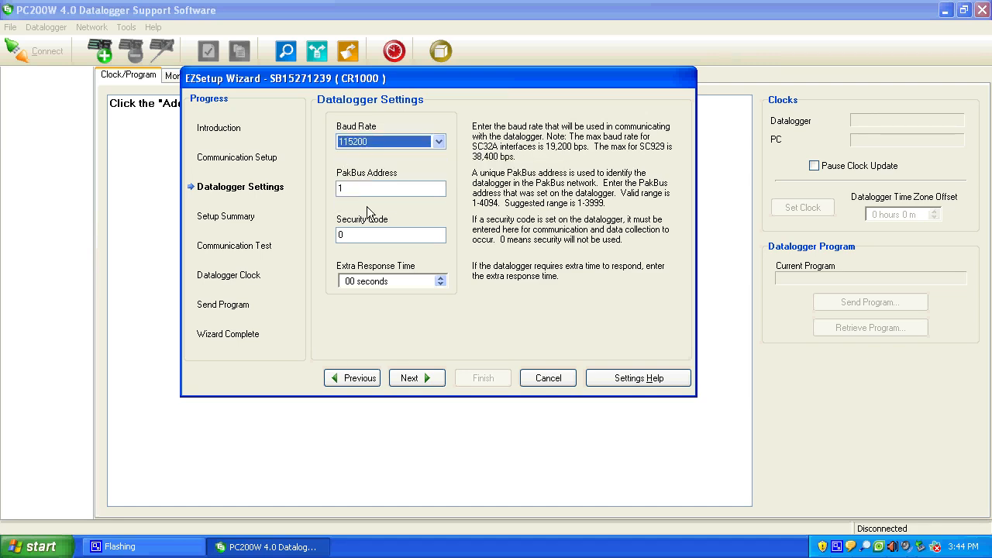
{"action": "left_click", "coordinate": [388, 194]}
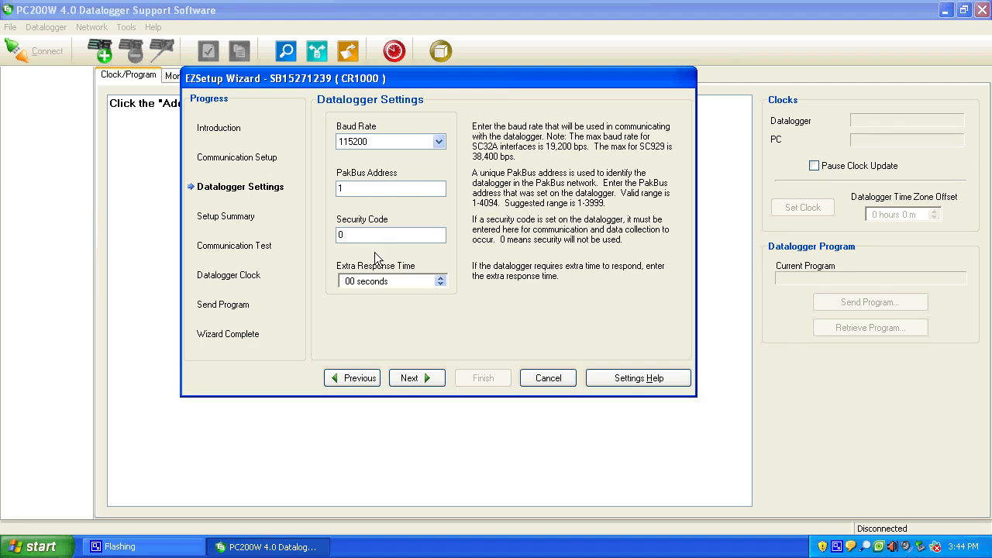
{"action": "left_click", "coordinate": [416, 378]}
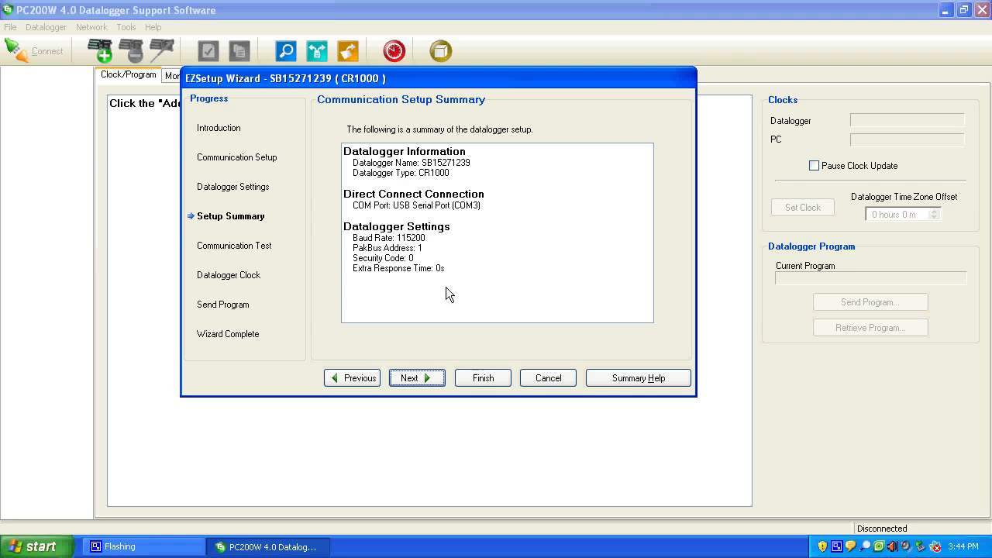
Accept the setup summary and test communication with the datalogger, finishing the wizard with the connection kept open.
{"action": "key", "text": "Return"}
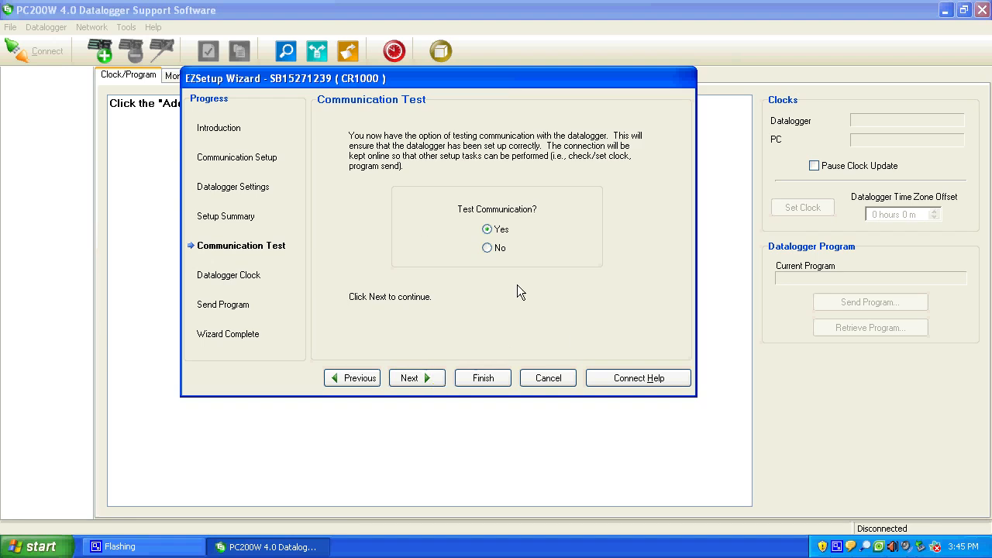
{"action": "key", "text": "Return"}
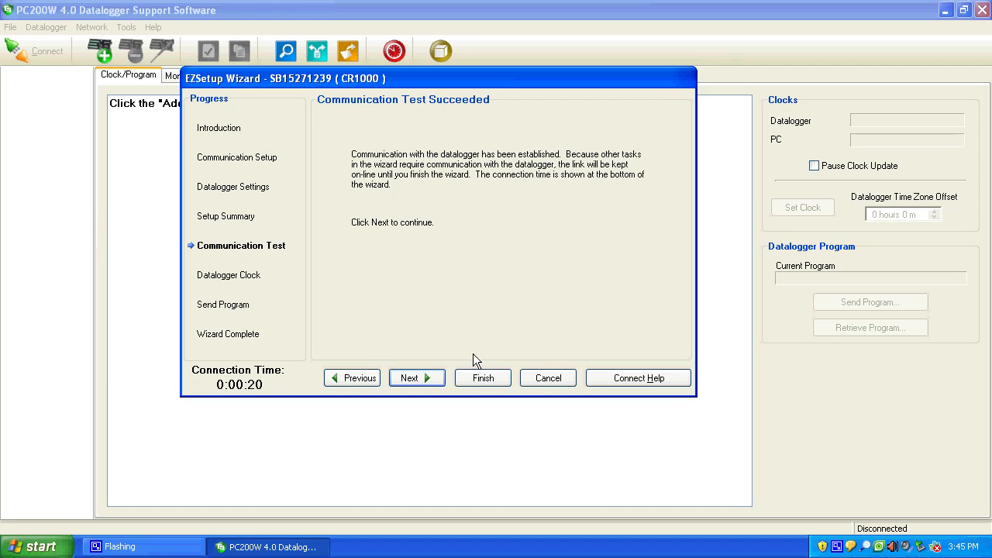
{"action": "left_click", "coordinate": [476, 378]}
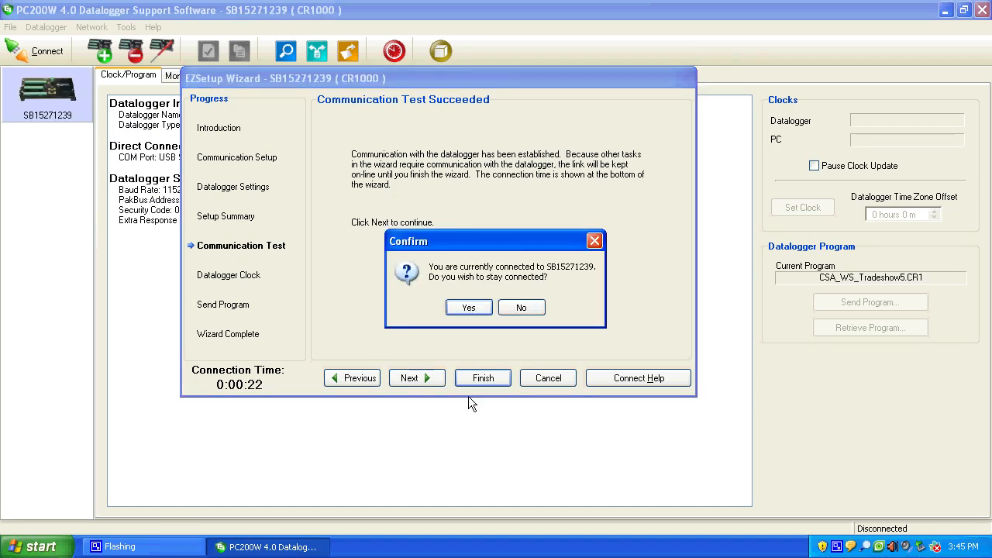
{"action": "left_click_drag", "start_coordinate": [474, 241], "coordinate": [466, 197]}
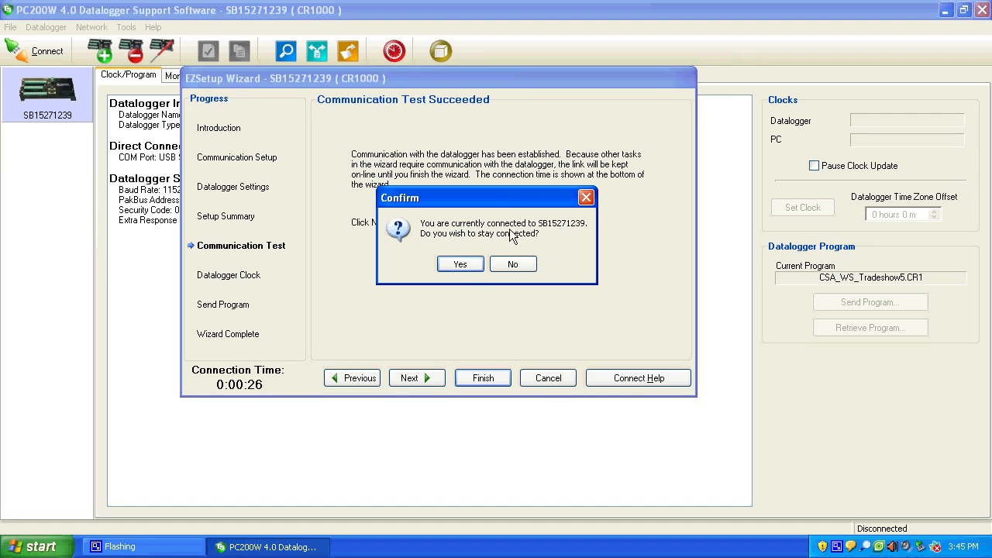
{"action": "key", "text": "Return"}
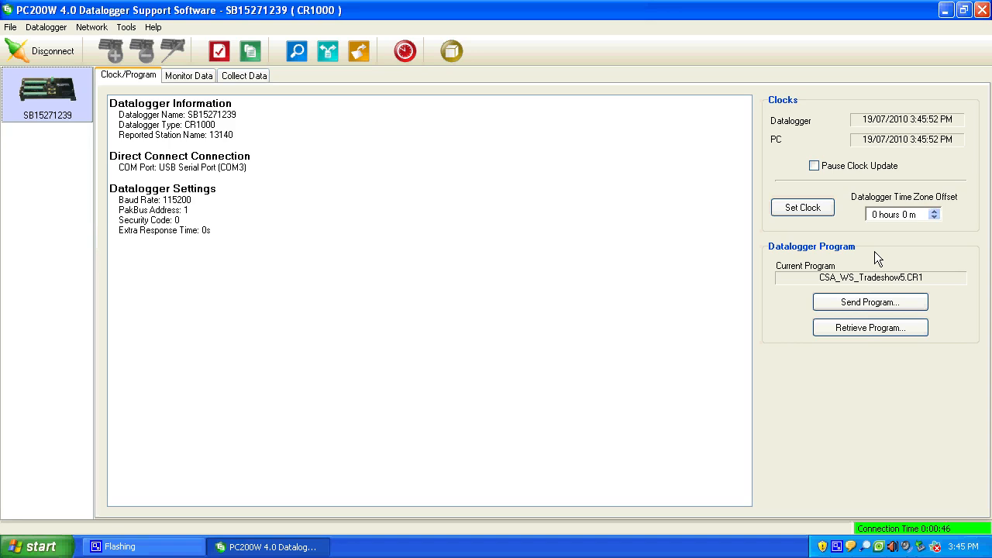
Examine the datalogger's live readings, including relative humidity, wind speed and wind direction.
{"action": "left_click", "coordinate": [189, 81]}
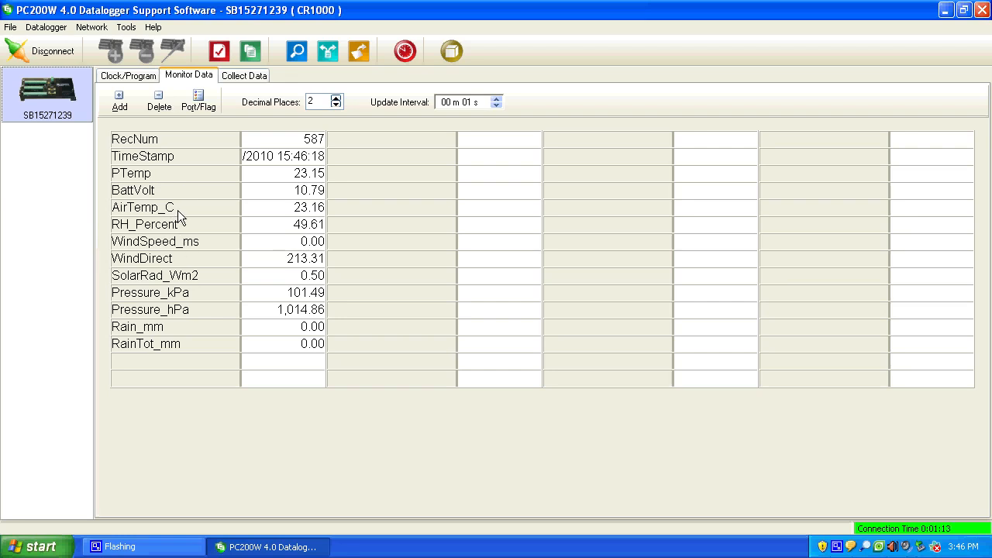
{"action": "left_click", "coordinate": [190, 227]}
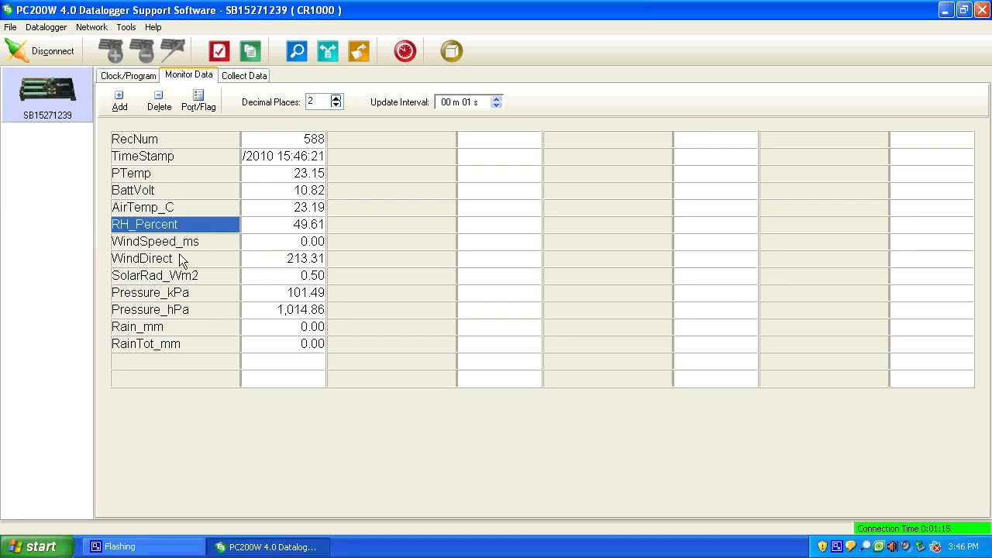
{"action": "key", "text": "Down"}
{"action": "left_click", "coordinate": [192, 255]}
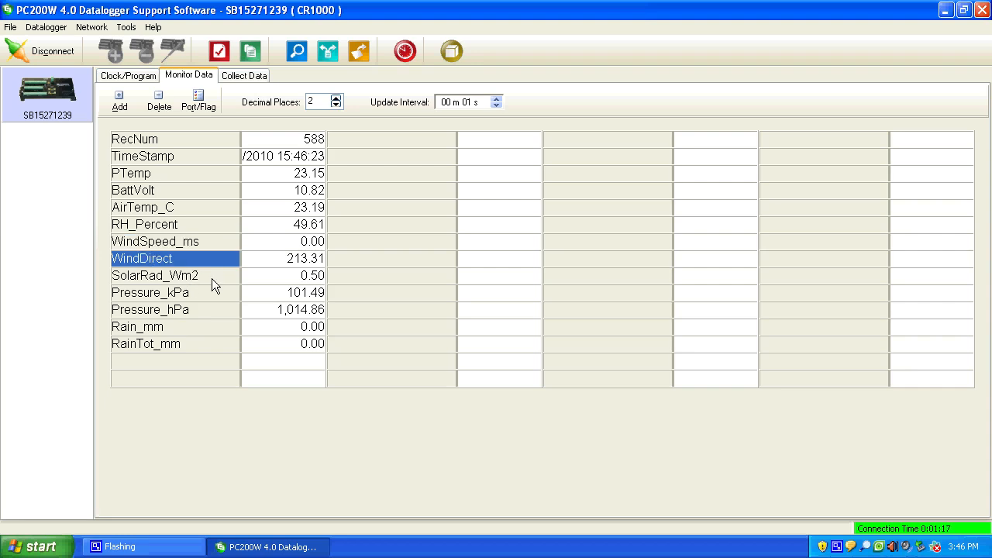